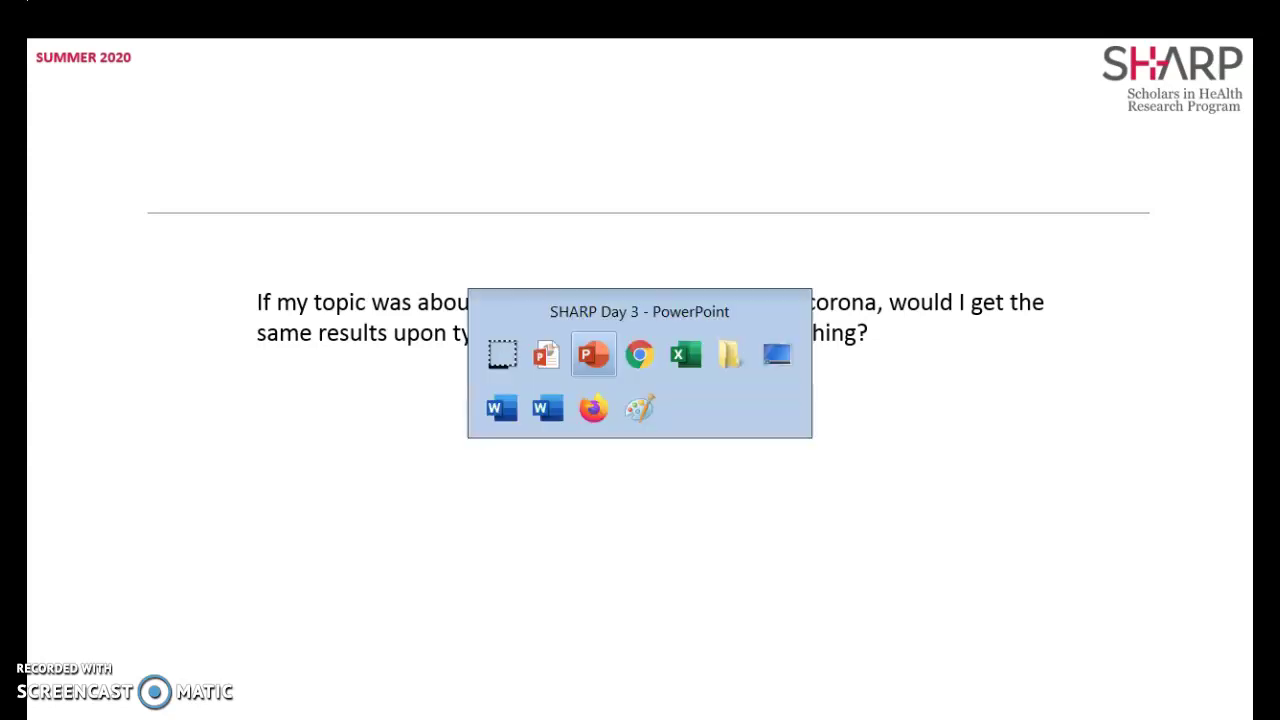
- Switch to the PubMed page in Chrome and search for "handwashing"
key("alt+Tab")
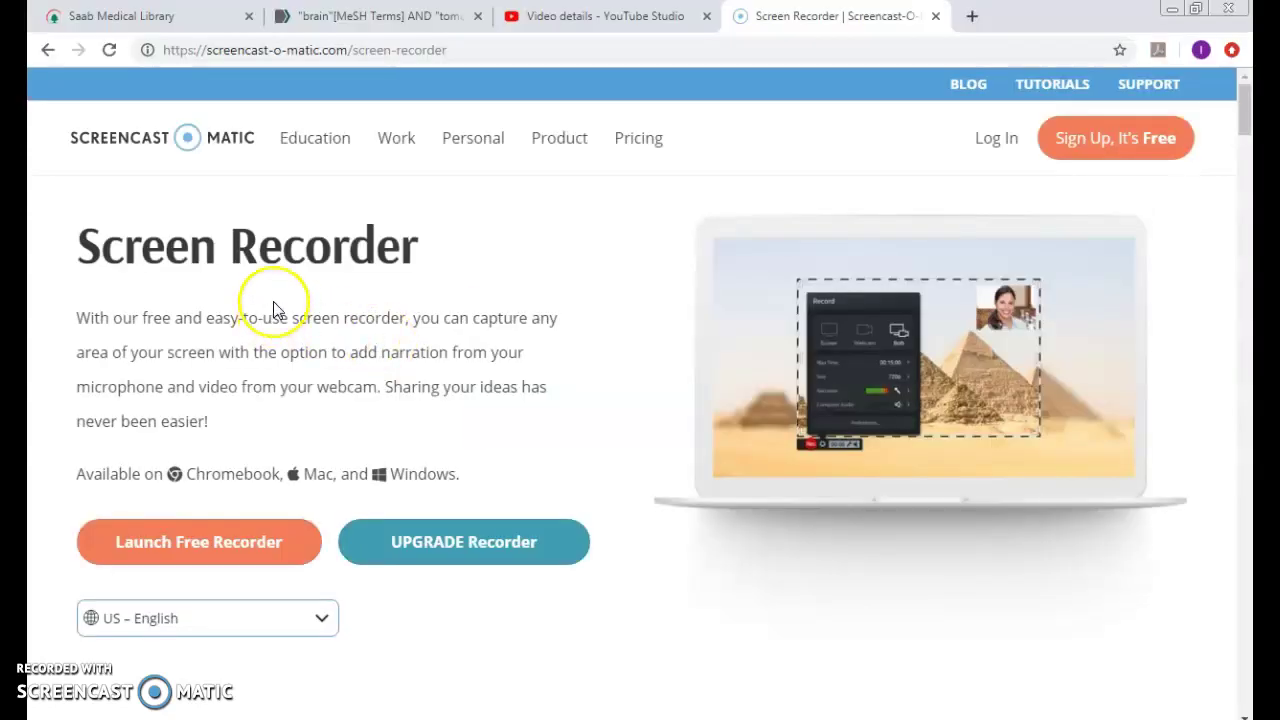
left_click(357, 15)
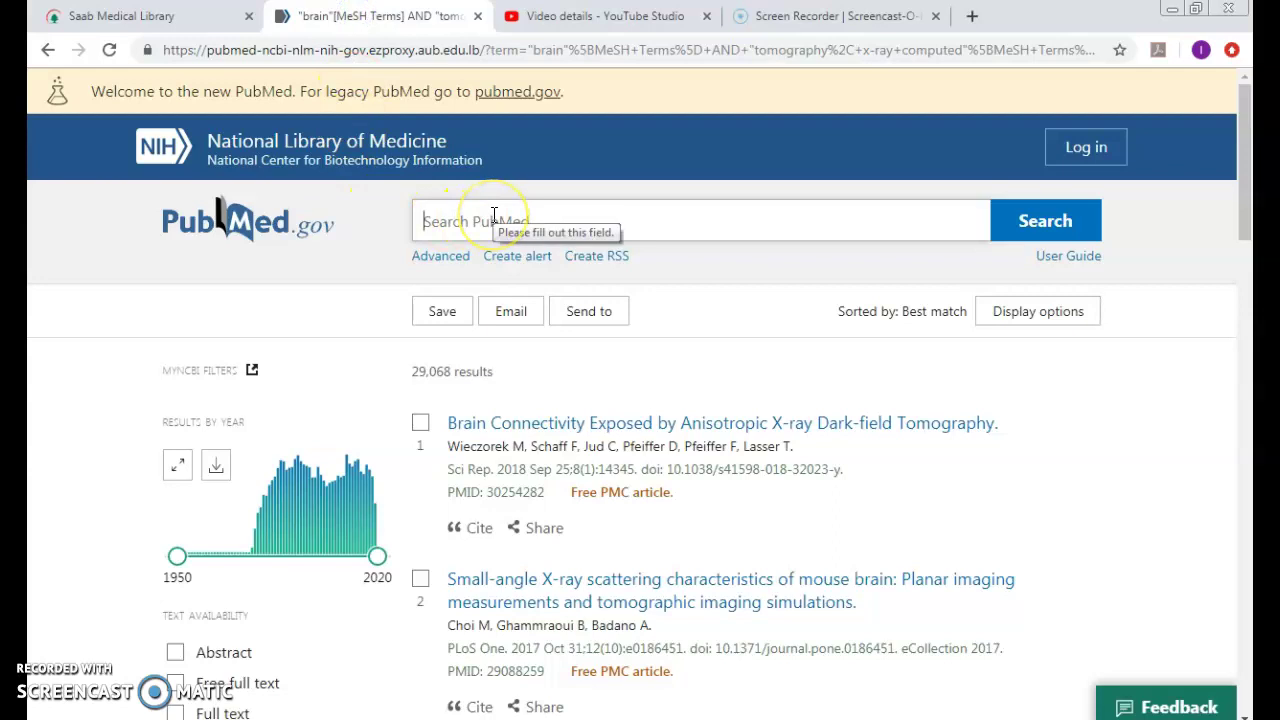
type("han")
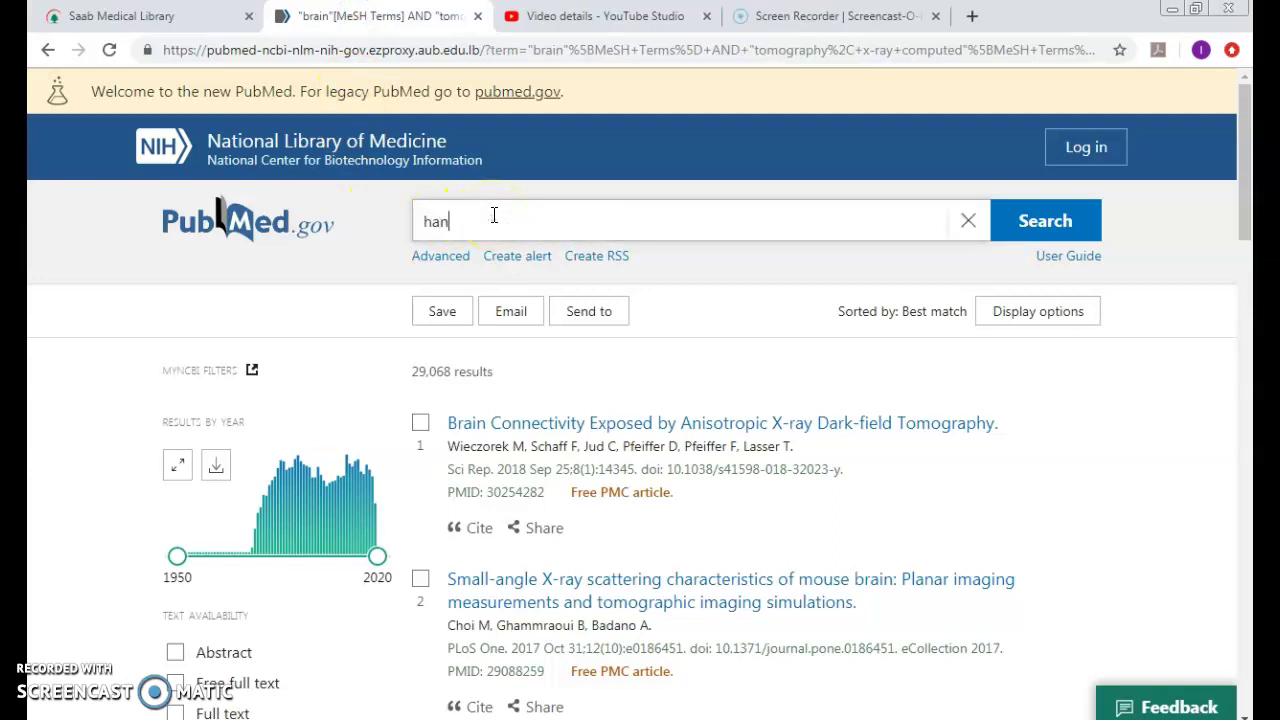
type("dwashing")
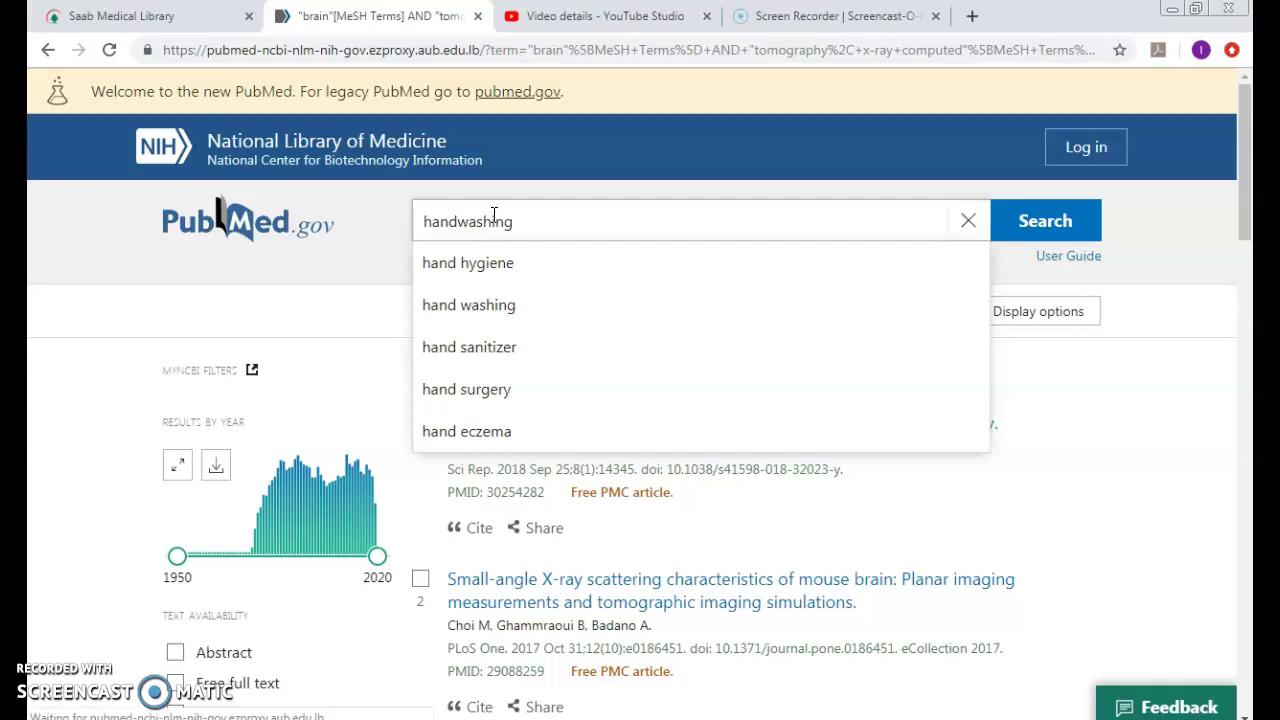
key("Return")
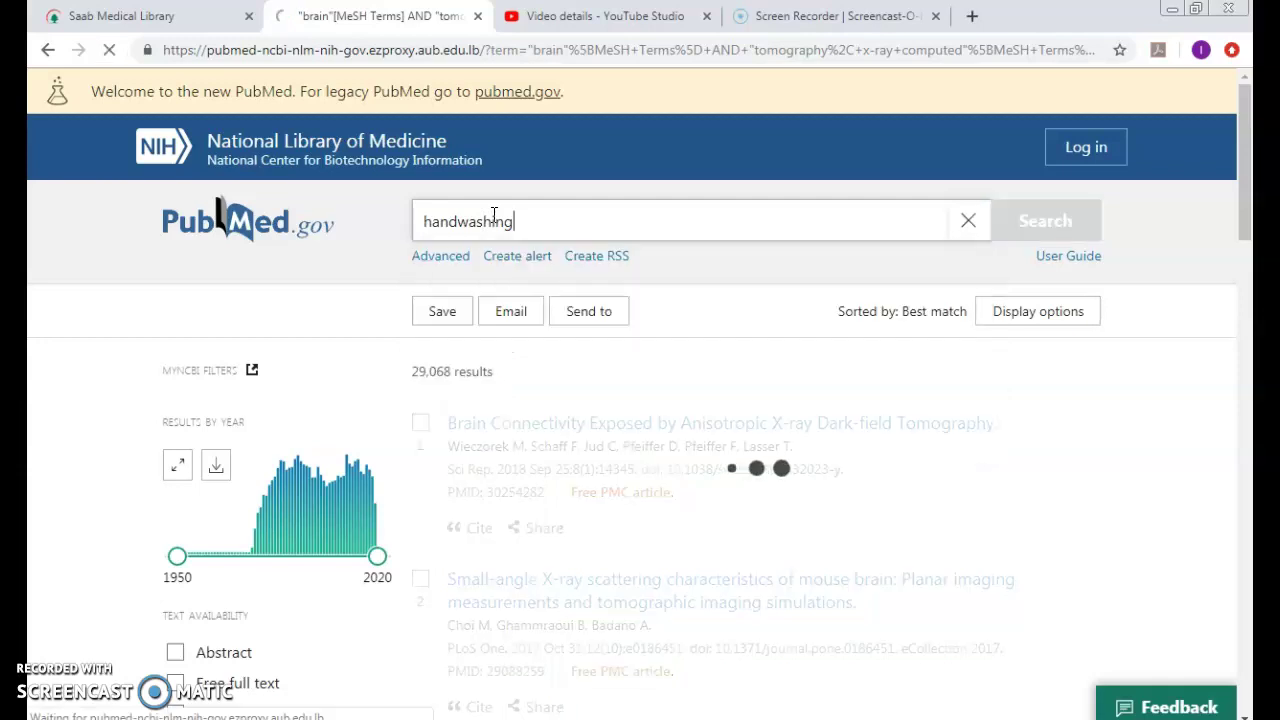
left_click(497, 203)
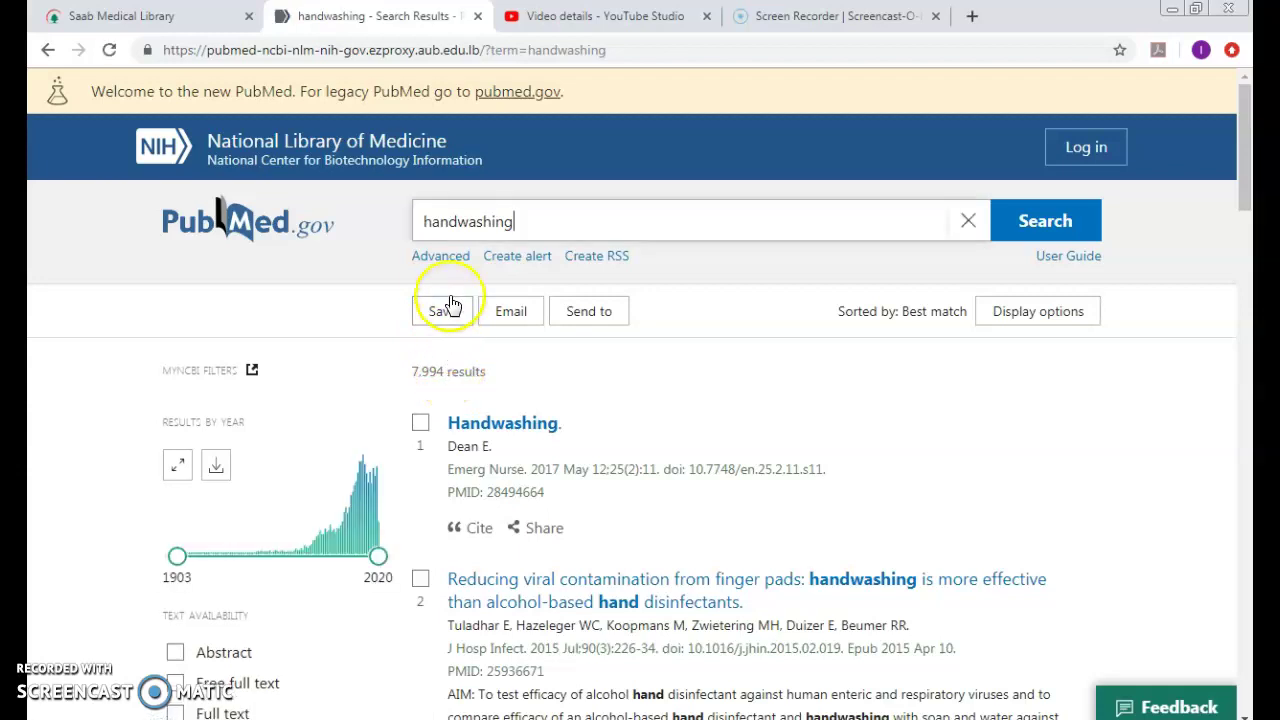
- Expand the "handwashing" search details in the Advanced Search history and highlight the MeSH term "hand disinfection" in the translated query
left_click(437, 262)
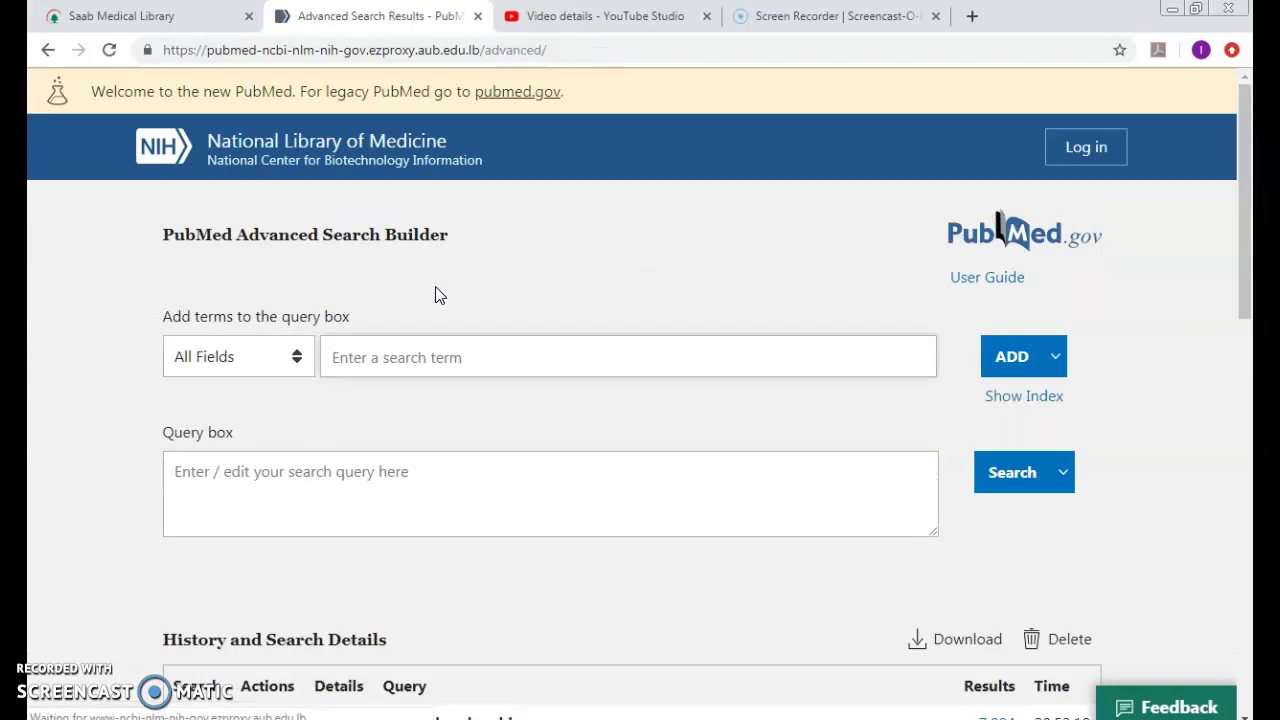
scroll(434, 300, "down", 3)
left_click(338, 436)
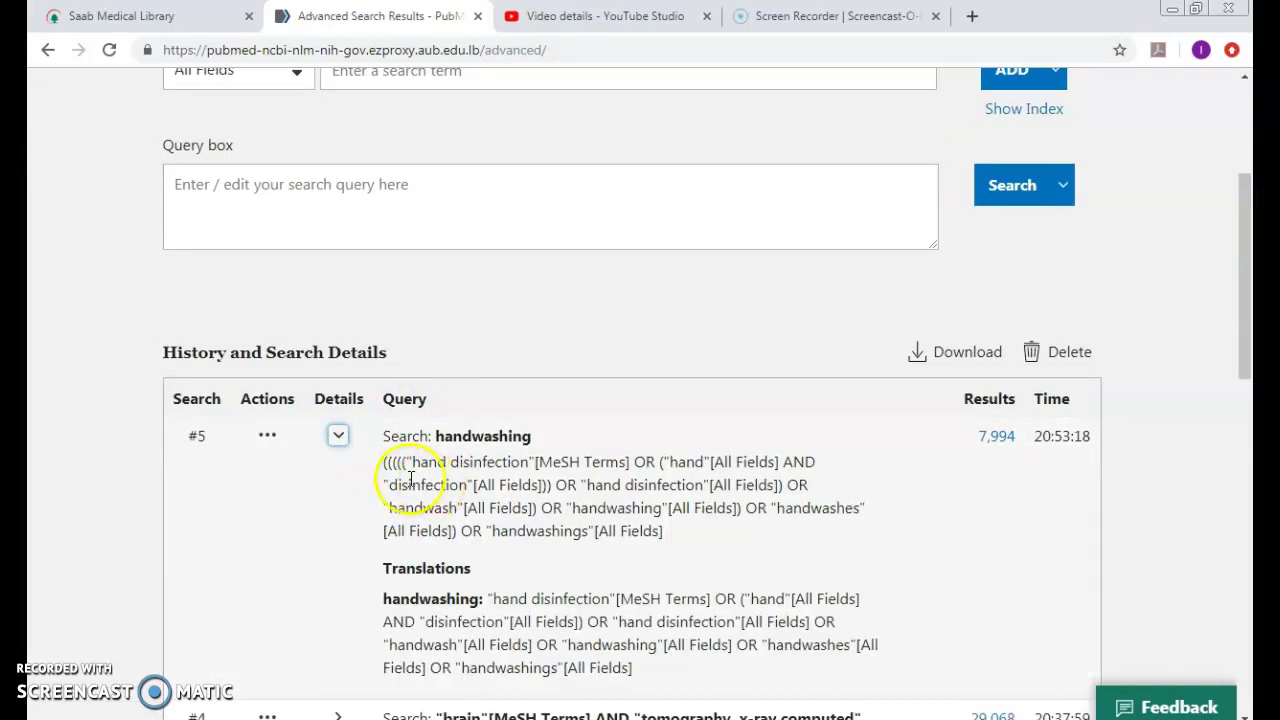
left_click_drag(410, 463, 532, 462)
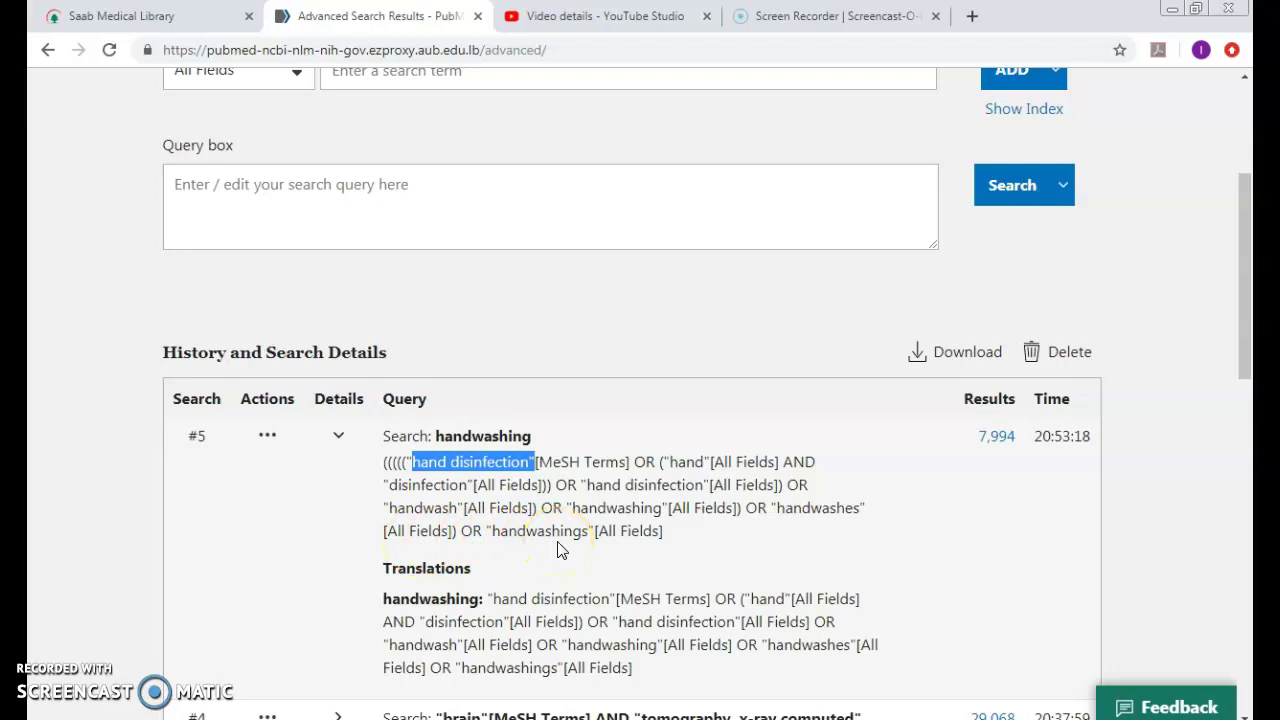
- Enter the hyphenated spelling "hand-washing" as the query in the Advanced Search Builder and run the search
left_click(449, 214)
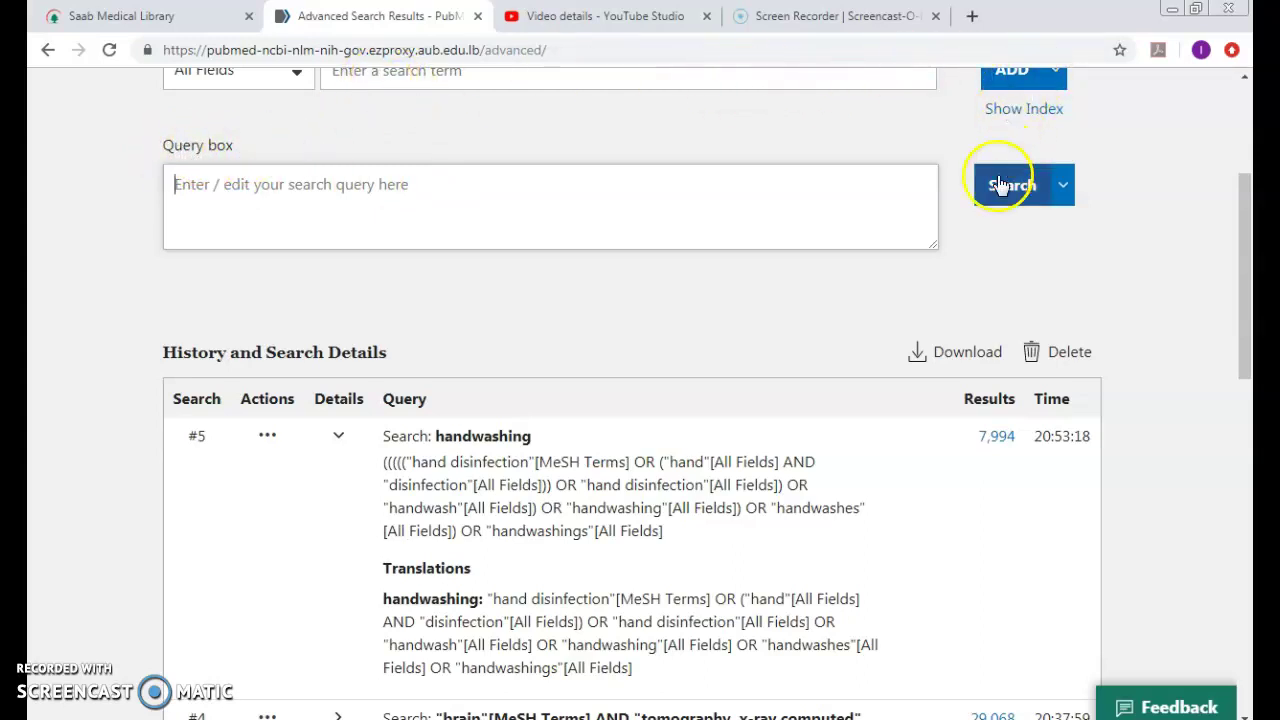
left_click(573, 215)
type("h")
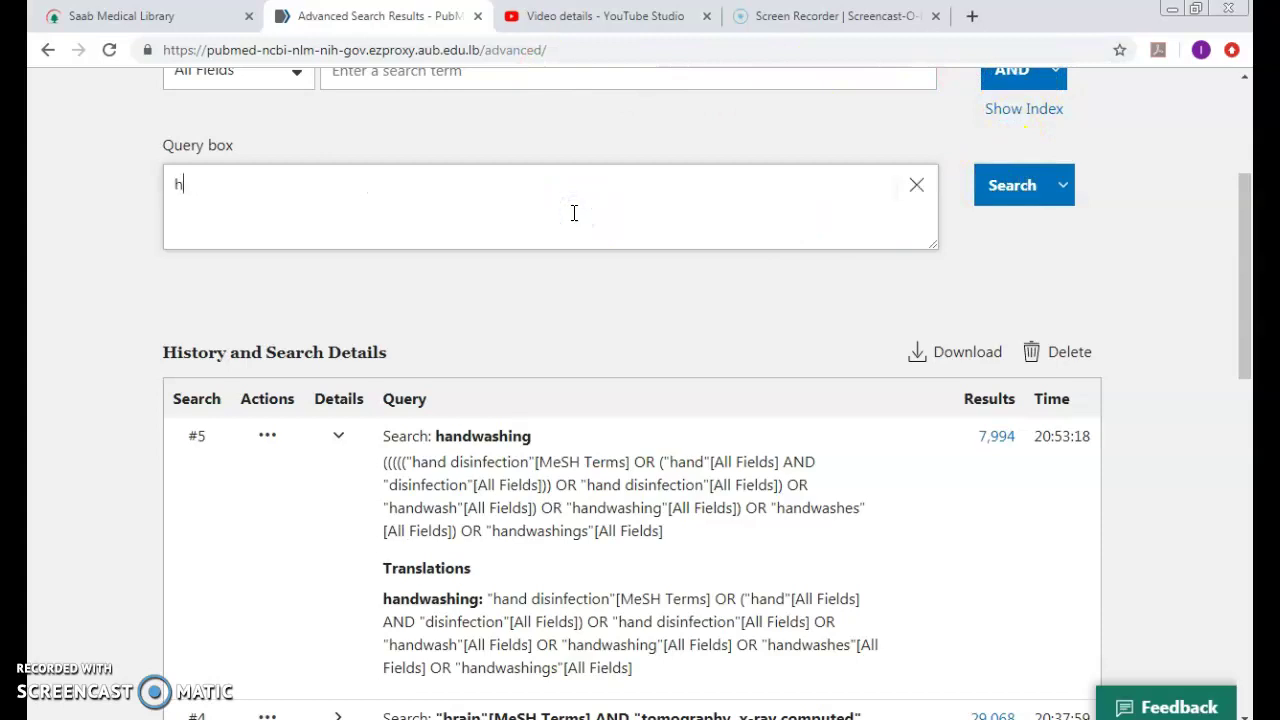
type("and waswhin")
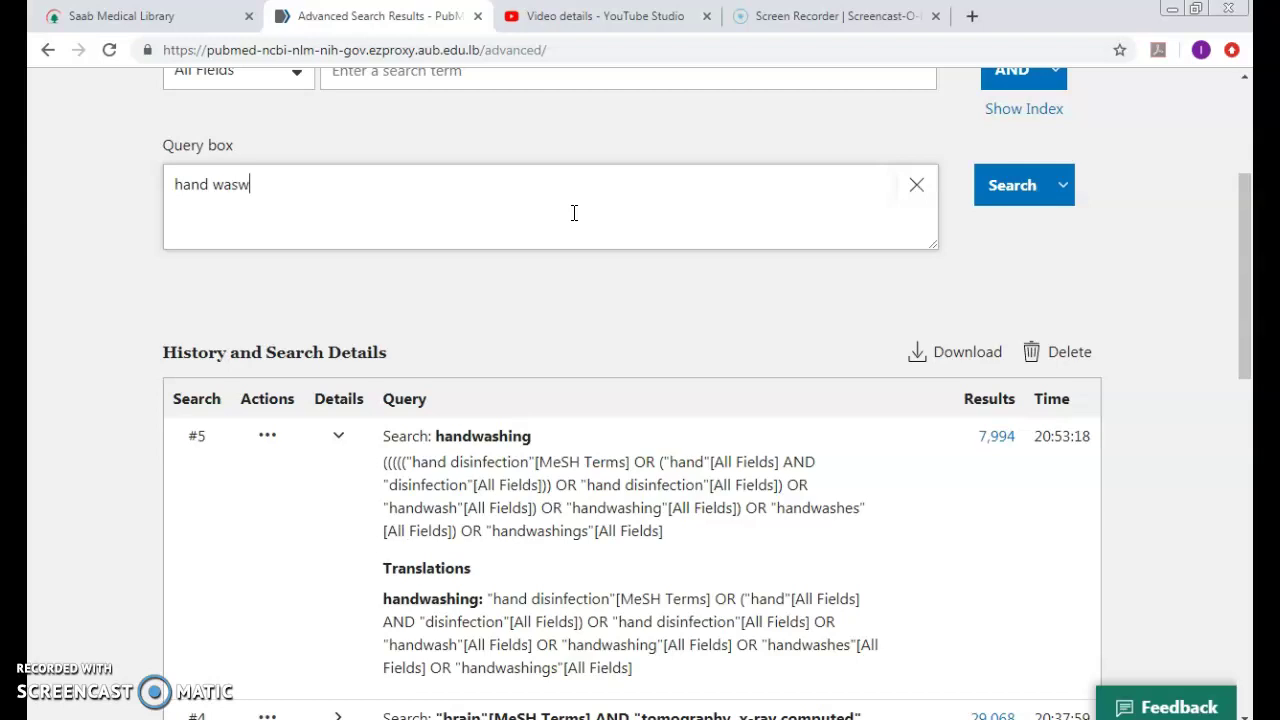
type("g")
key("Left")
key("Left")
key("Left")
key("Left")
key("Left")
key("shift+Right")
key("Delete")
key("BackSpace")
type("-")
left_click(1012, 187)
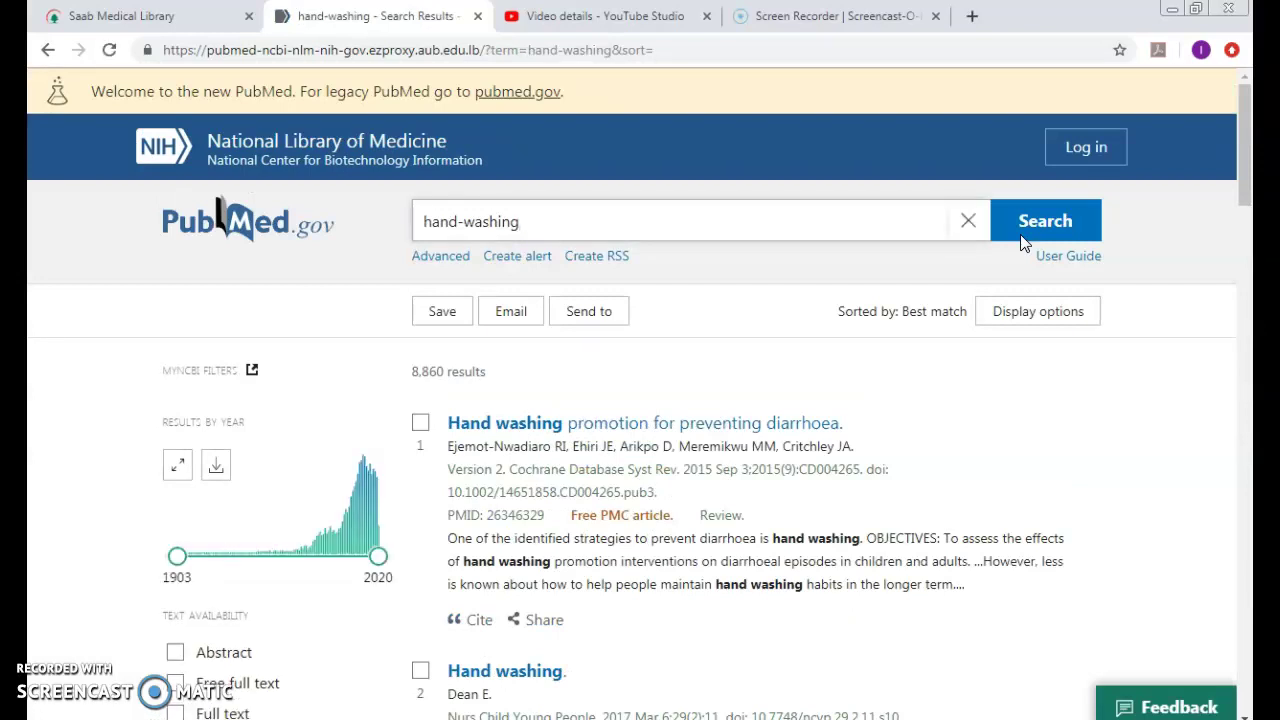
left_click(919, 225)
- Expand the "hand-washing" search details in the Advanced Search history and highlight the ("hand"[All Fields] AND "washing"[All Fields]) part
left_click(441, 256)
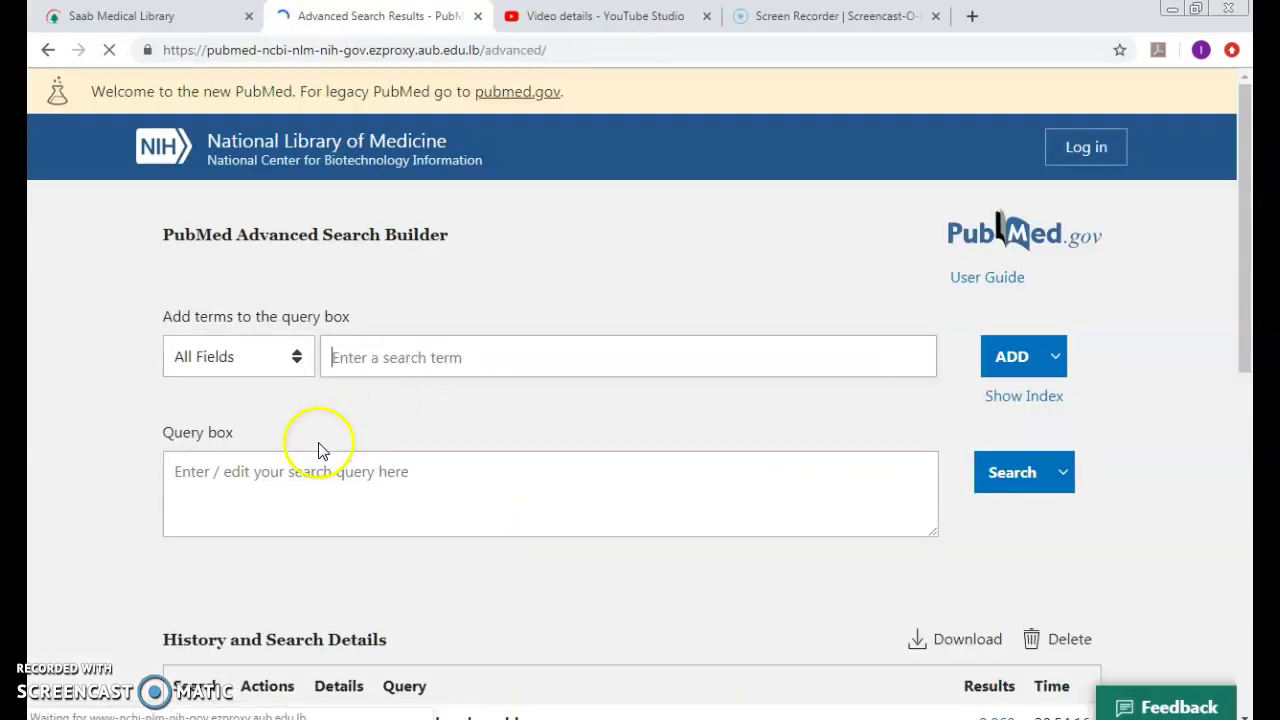
scroll(339, 480, "down", 2)
left_click(338, 531)
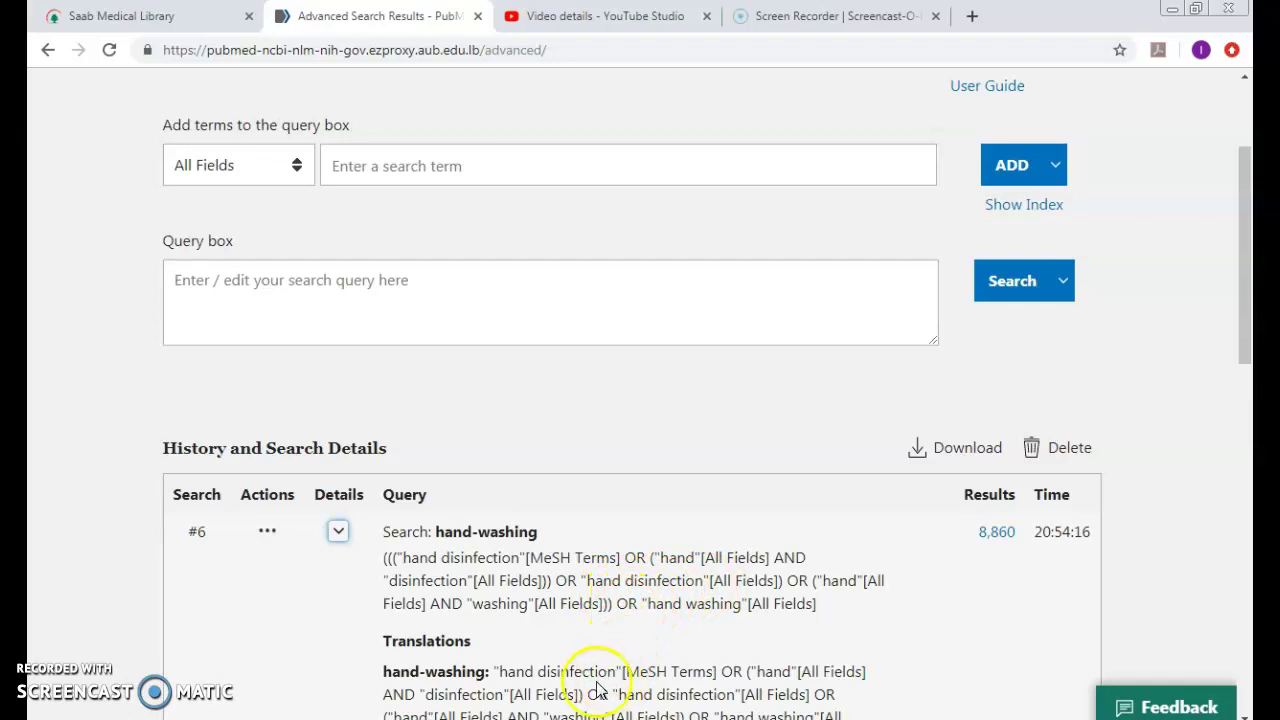
scroll(588, 620, "down", 2)
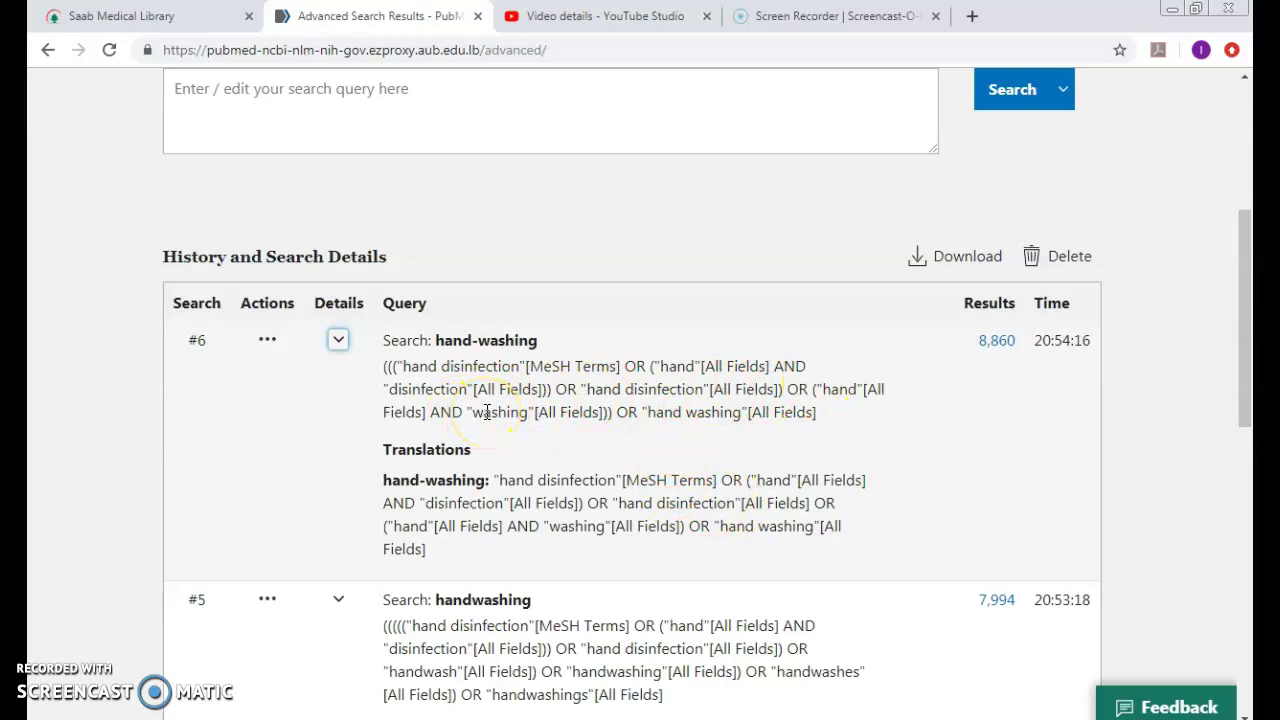
left_click_drag(604, 412, 814, 388)
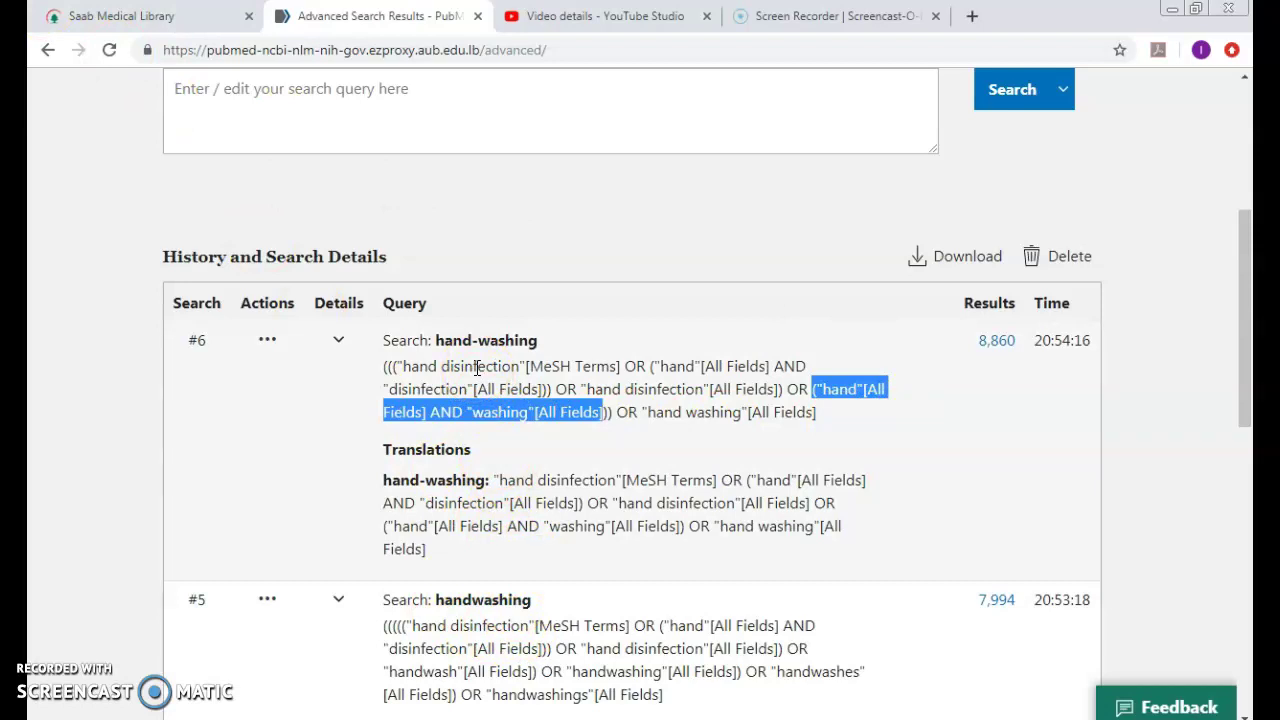
left_click(478, 345)
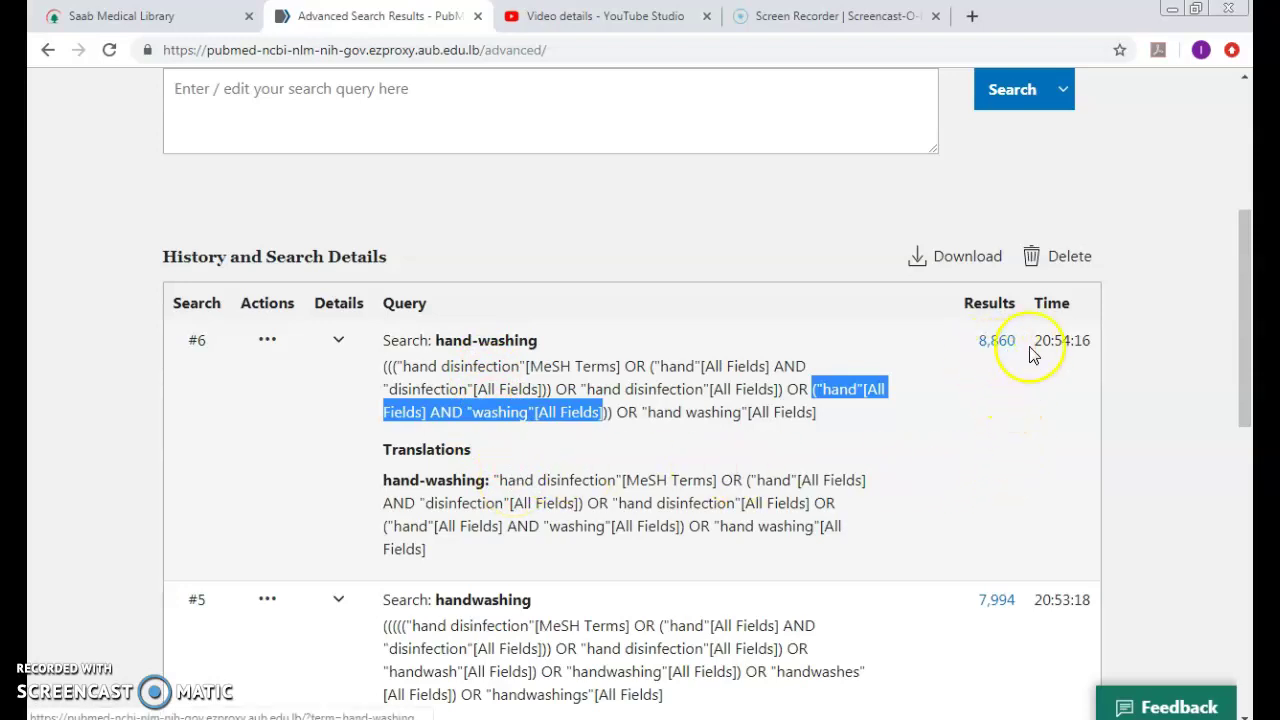
- Combine both spellings in the query as "hand-washing OR handwashing", run the search and check the number of results
left_click(366, 141)
type("hand")
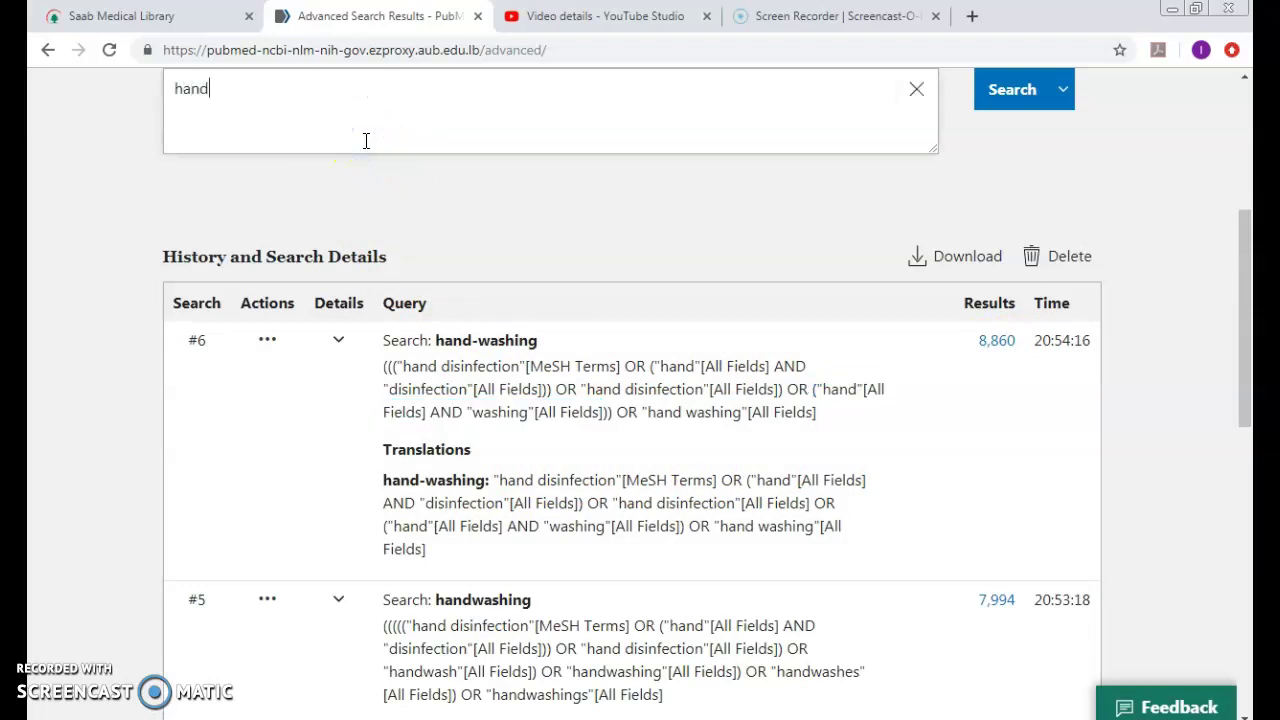
type("-washing OR handwashi")
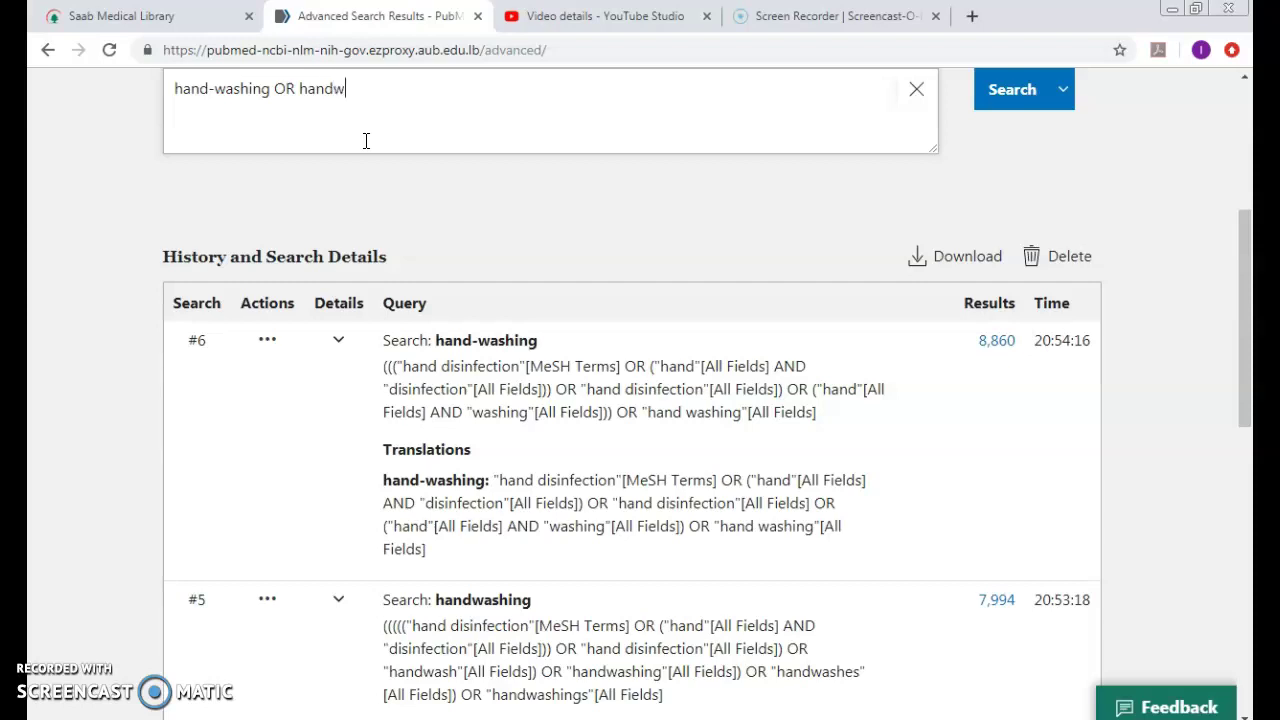
type("ng")
key("Return")
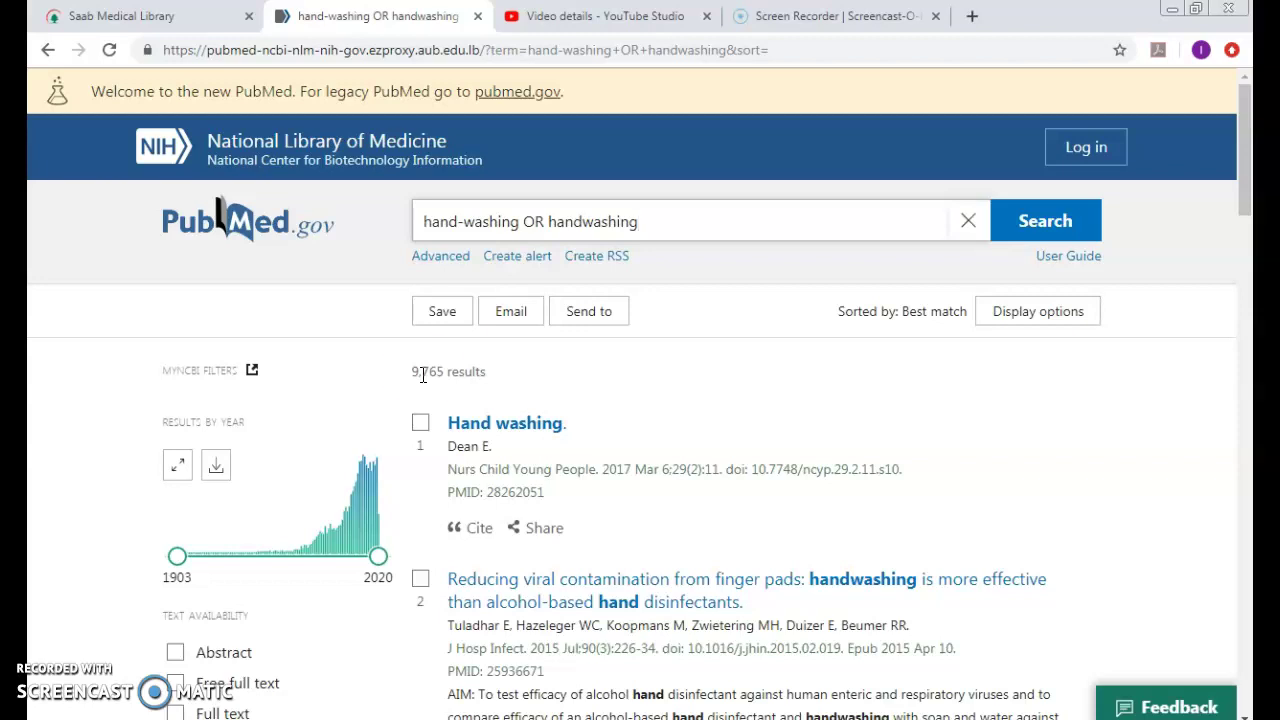
left_click(420, 370)
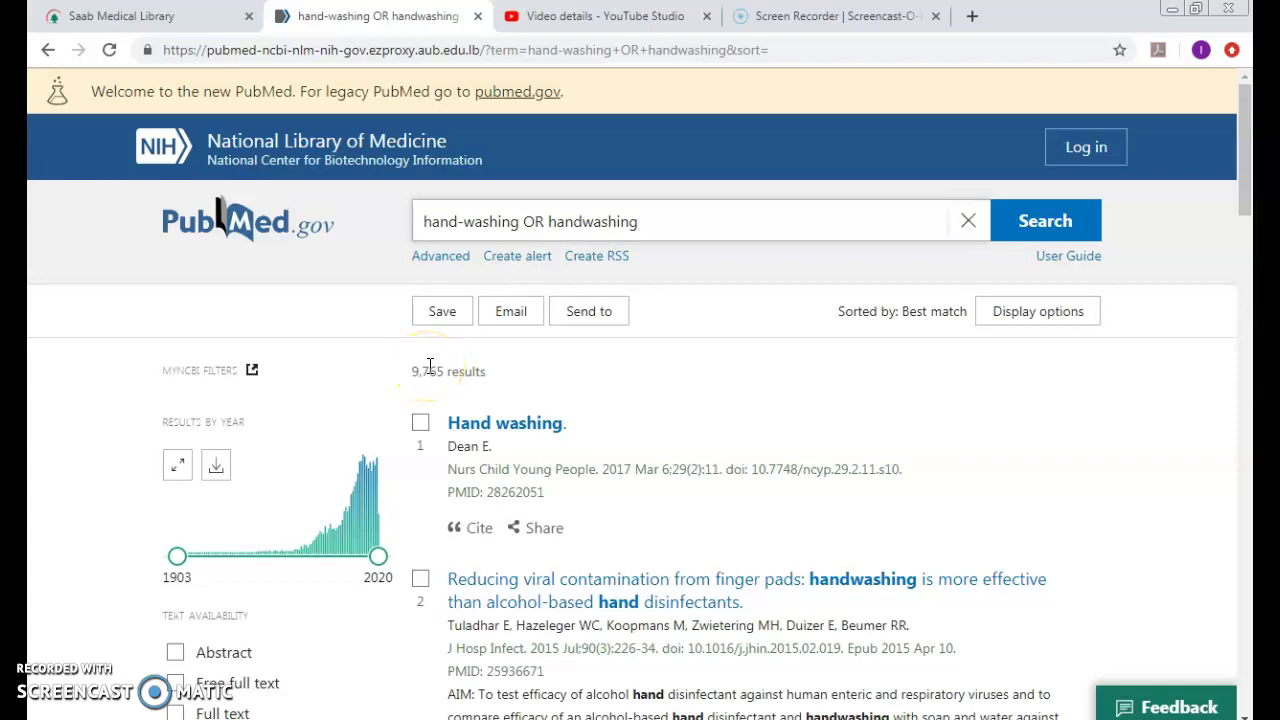